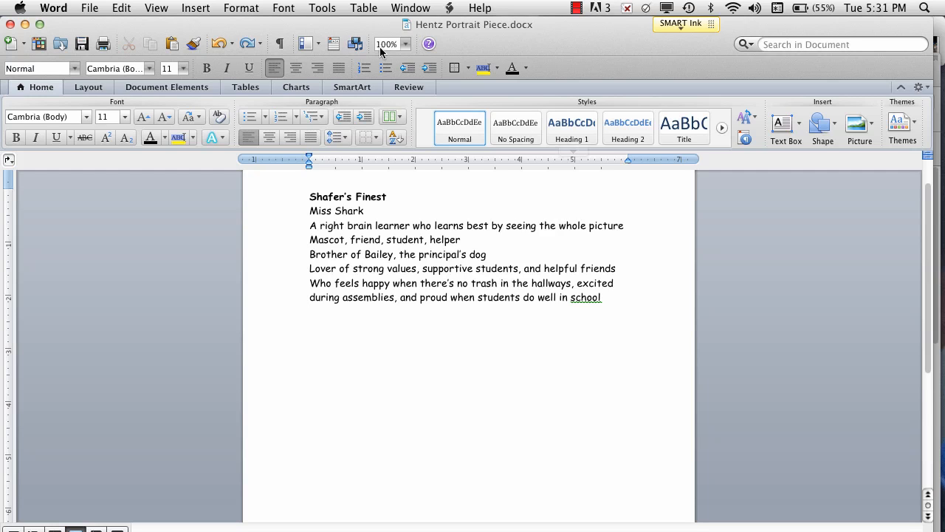
pyautogui.click(88, 9)
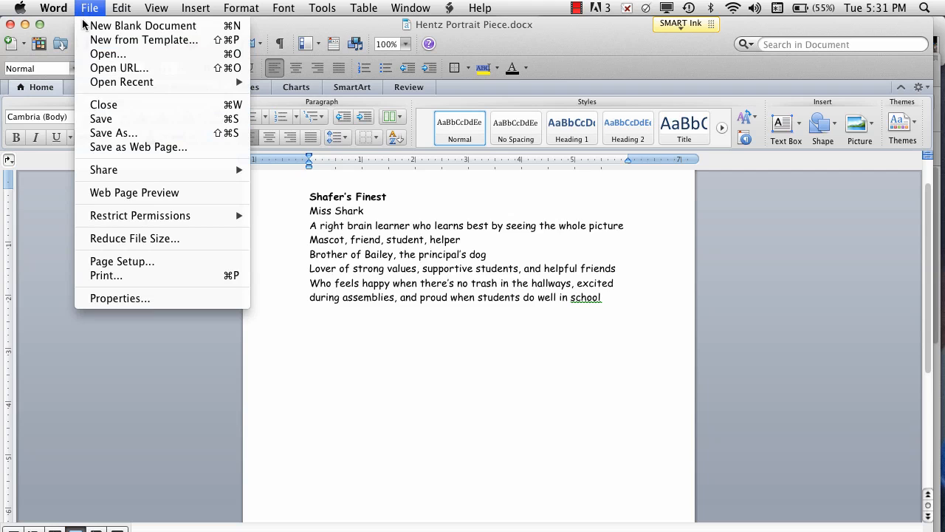
pyautogui.click(98, 132)
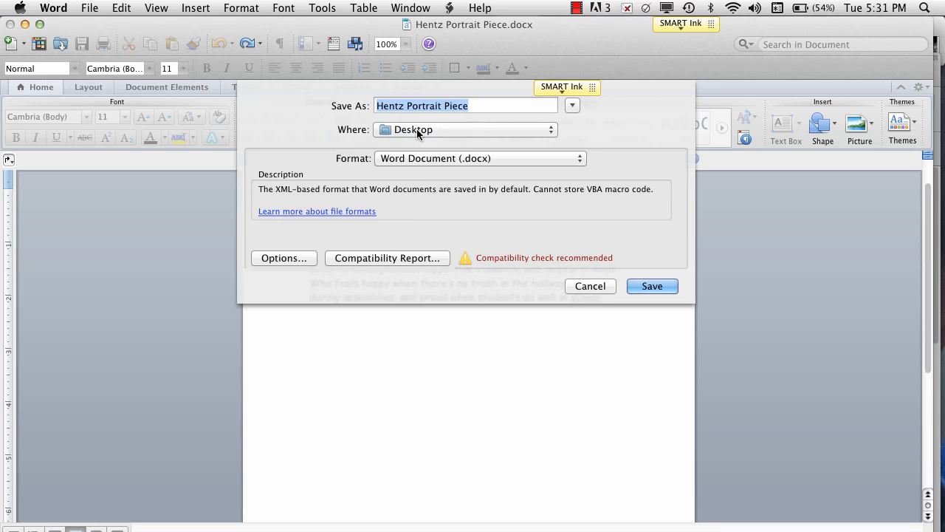
pyautogui.click(604, 285)
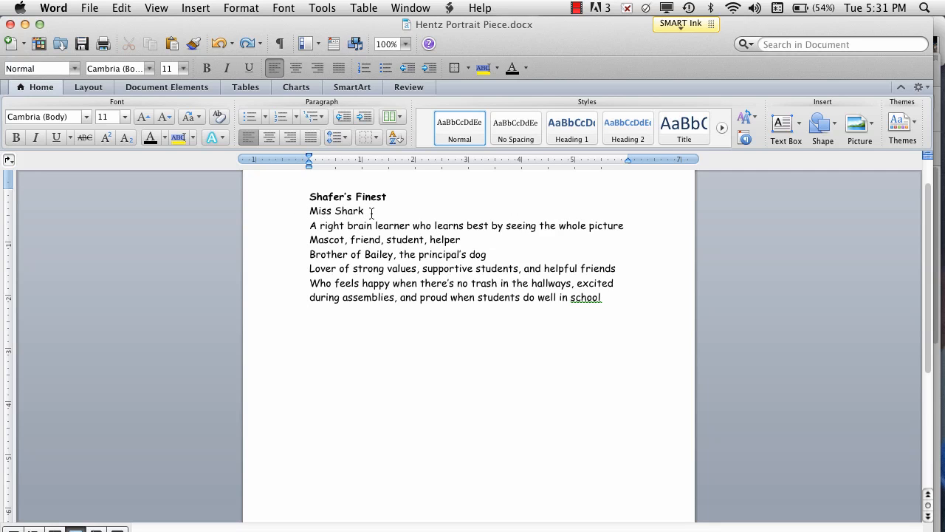
# Step: Show the nonprinting characters to check the paragraph marks at the line ends, and hide them again
pyautogui.click(279, 43)
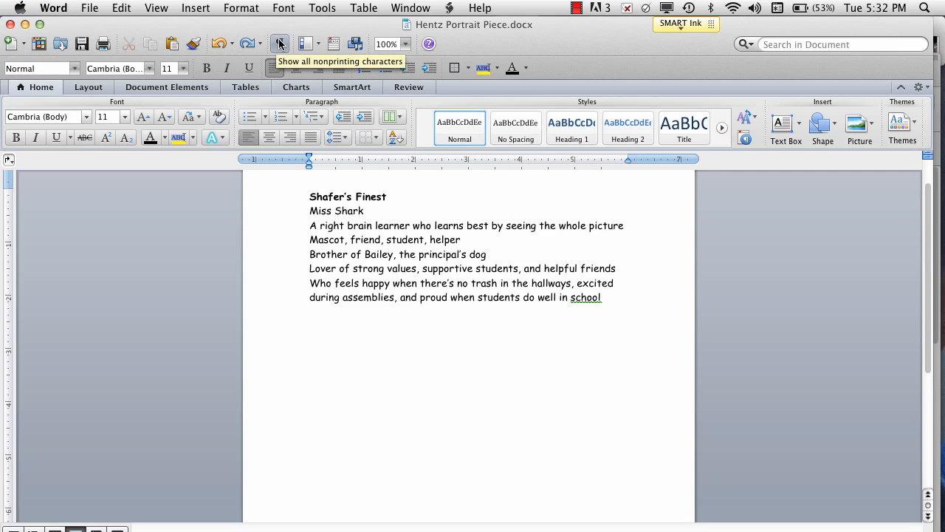
pyautogui.click(280, 42)
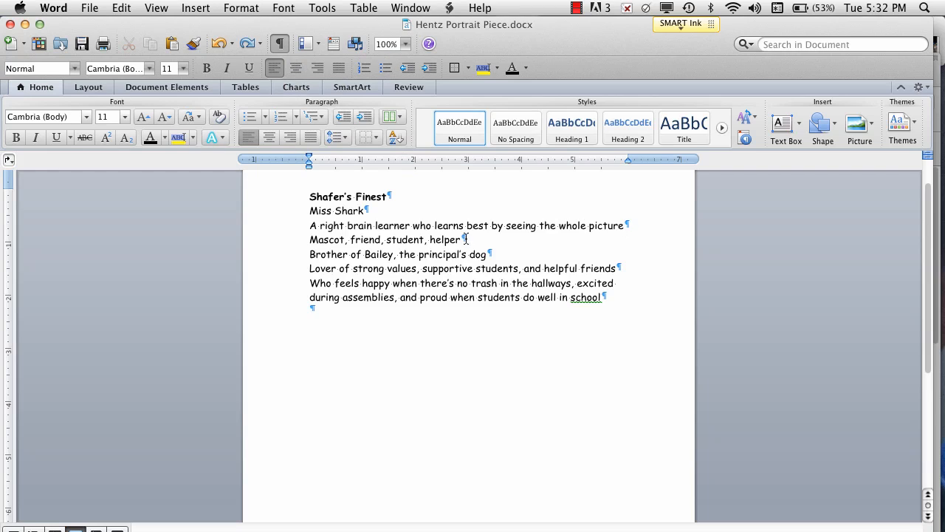
pyautogui.click(280, 44)
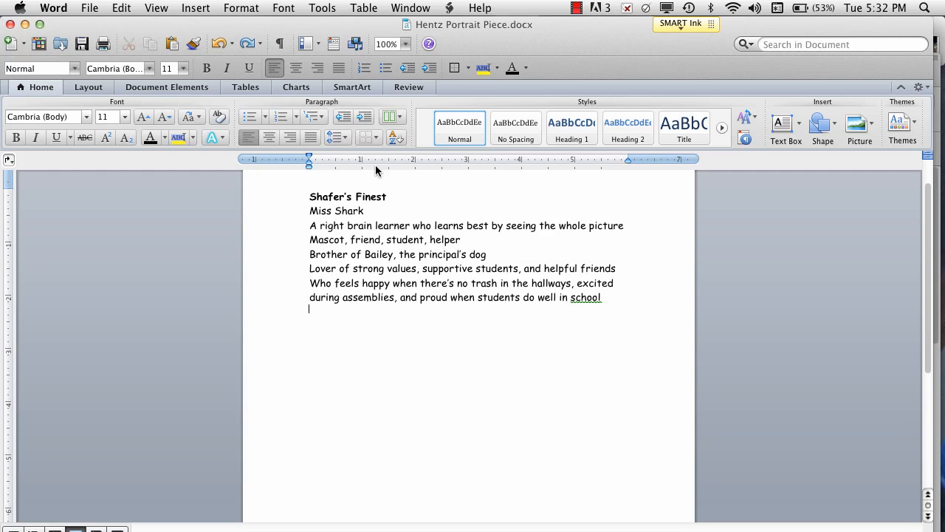
pyautogui.click(322, 9)
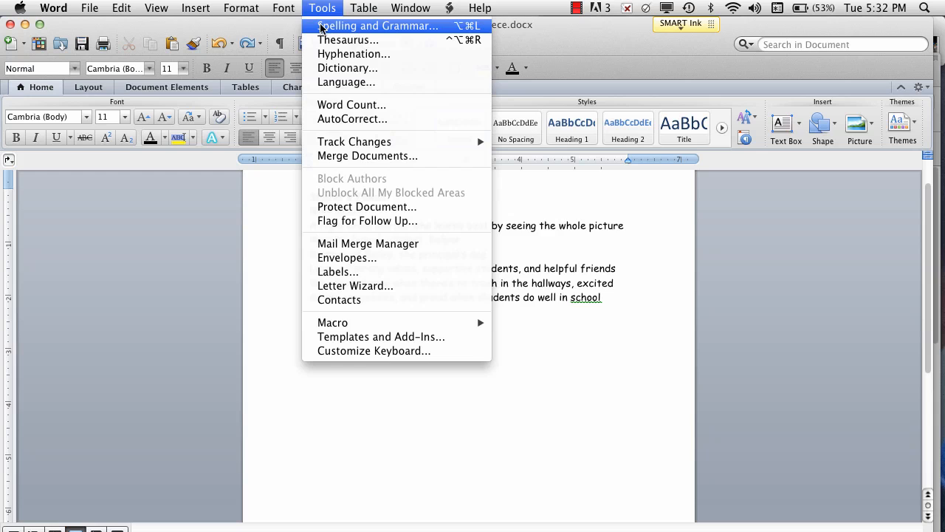
pyautogui.click(323, 38)
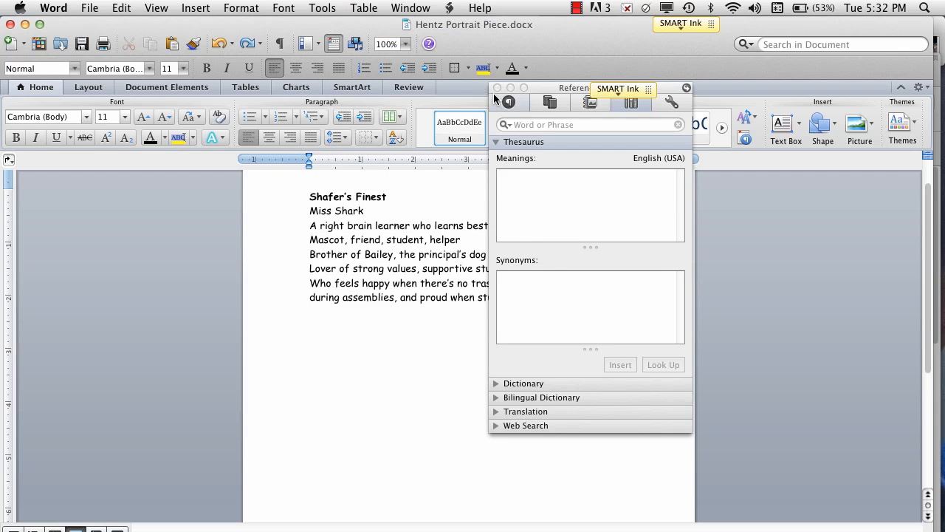
pyautogui.click(497, 88)
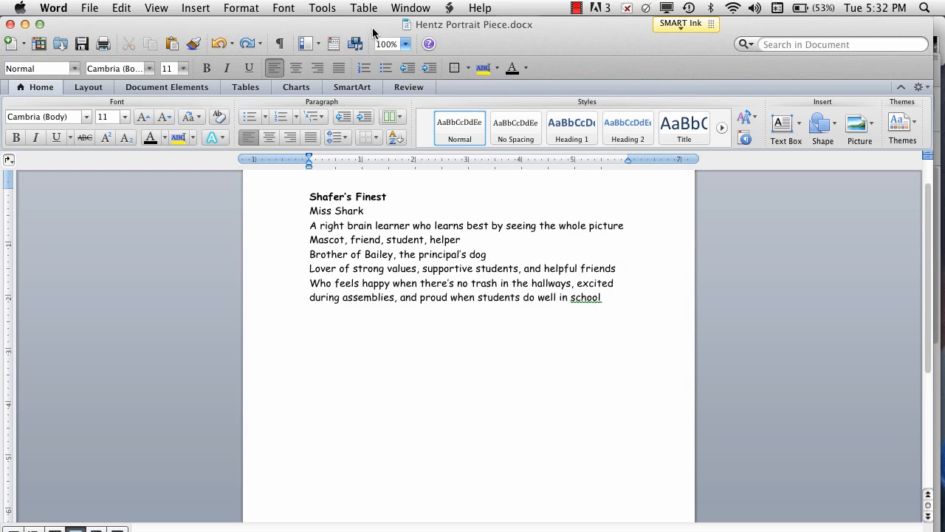
# Step: Run the spelling and grammar check on the document, ignoring the suggestion to change "school" to "school?"
pyautogui.click(325, 8)
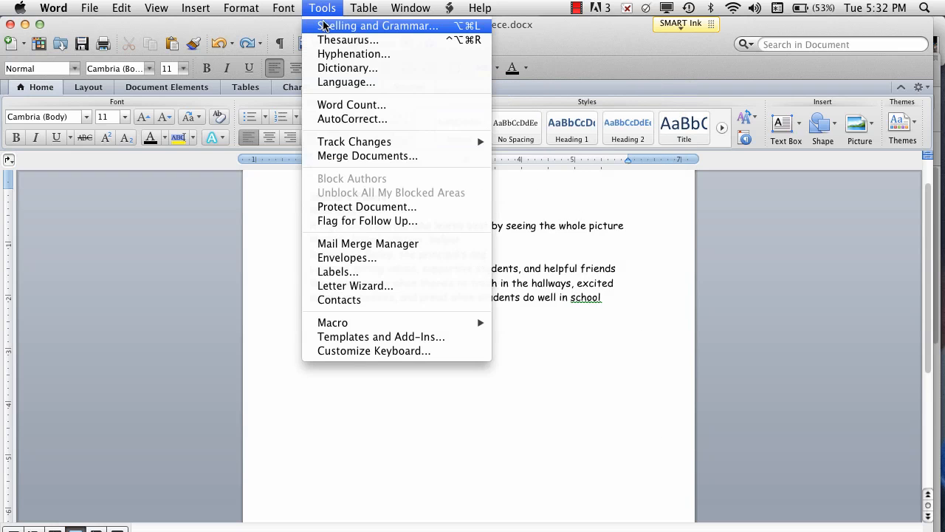
pyautogui.click(323, 25)
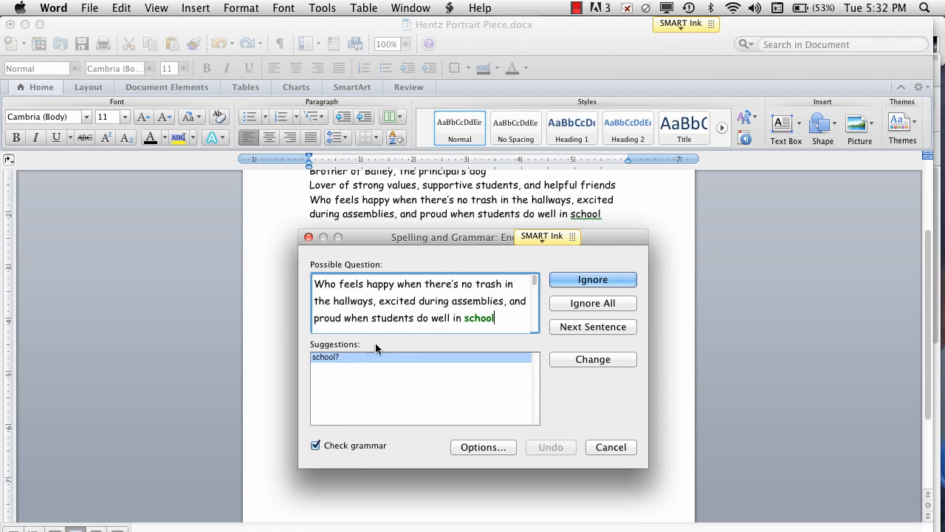
pyautogui.click(578, 279)
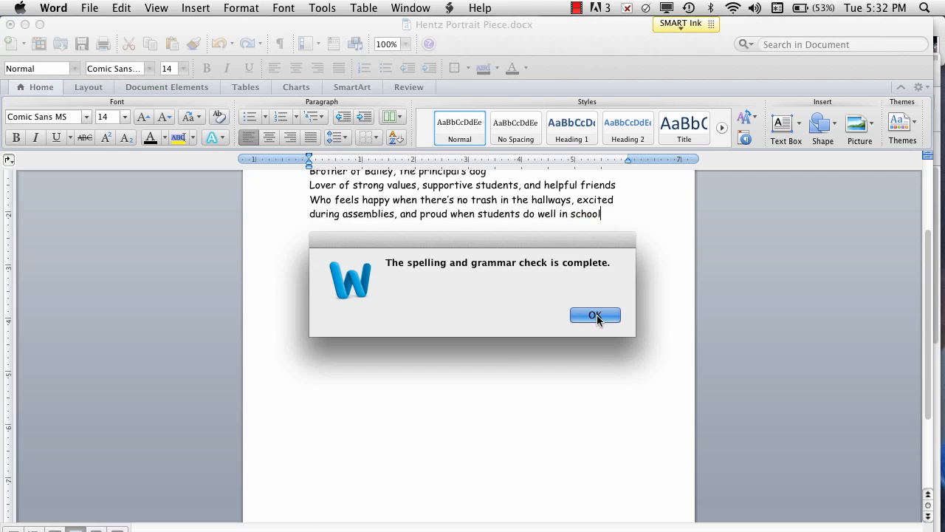
pyautogui.click(595, 315)
# Step: Set the line spacing of the entire document to Double, keeping the alignment Left
pyautogui.moveTo(929, 298); pyautogui.dragTo(921, 222)
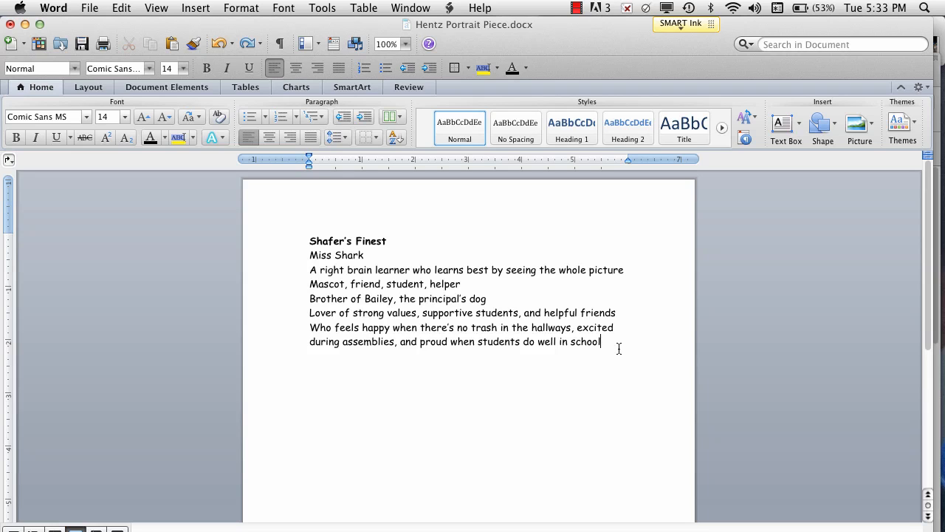
pyautogui.press('super+a')
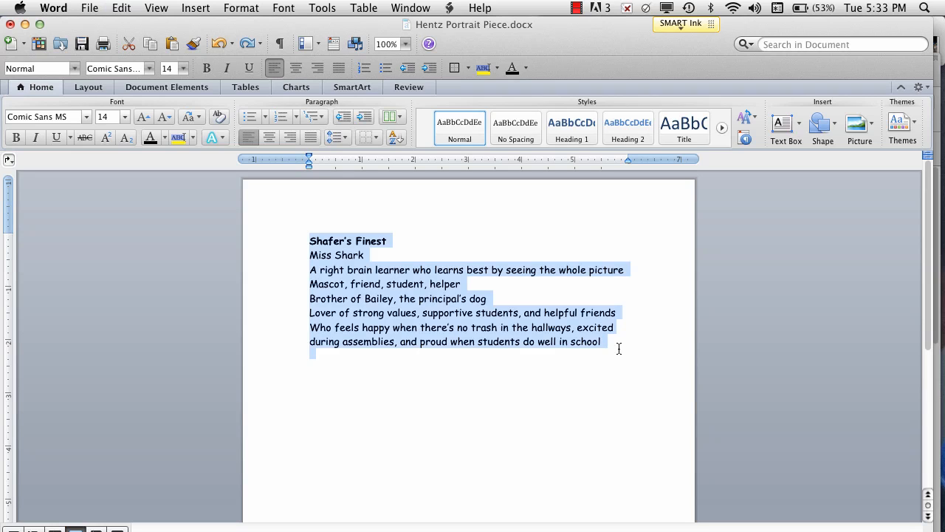
pyautogui.click(247, 8)
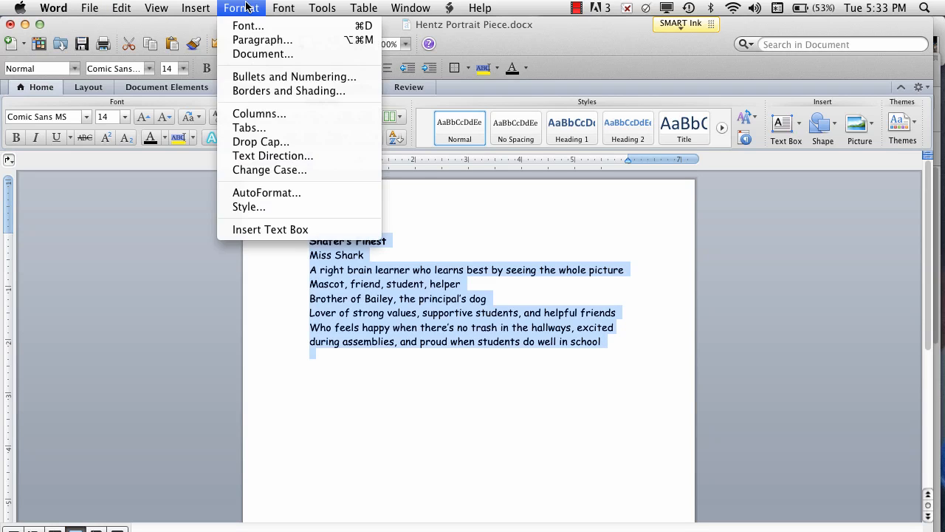
pyautogui.click(247, 40)
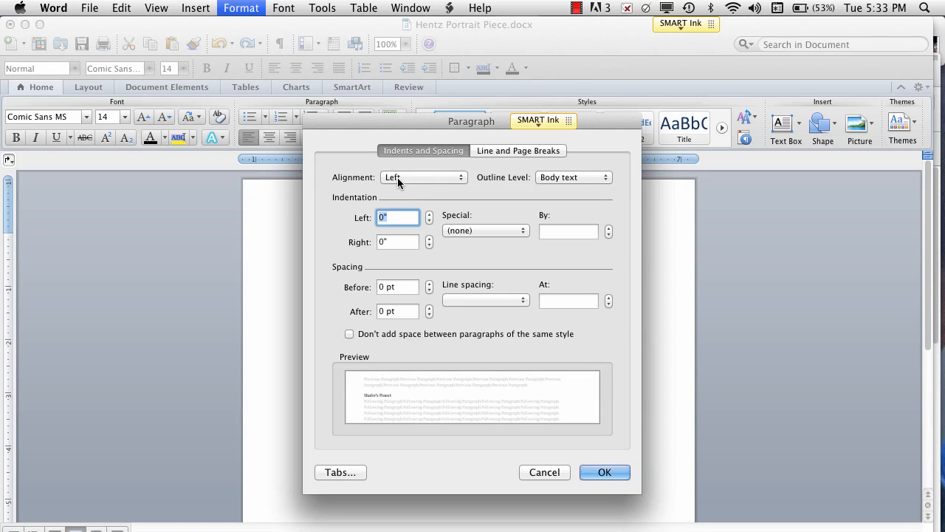
pyautogui.click(422, 175)
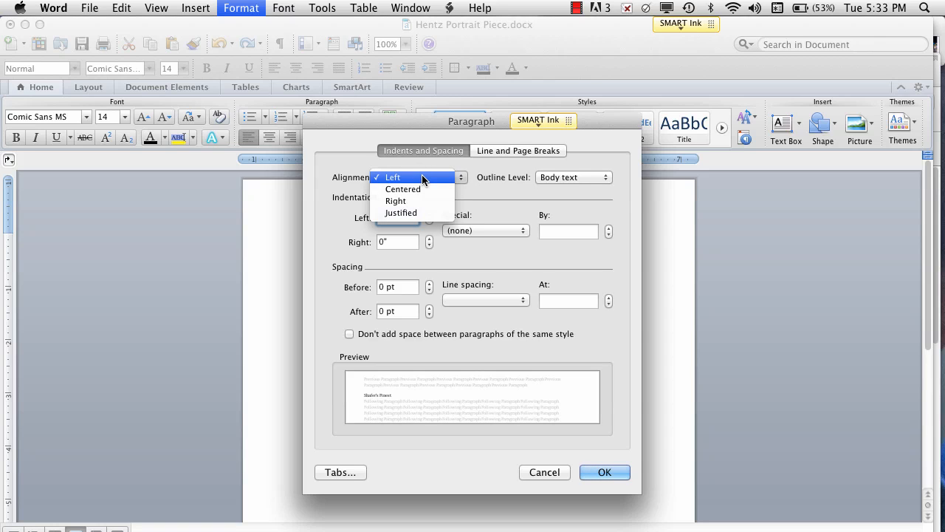
pyautogui.click(422, 177)
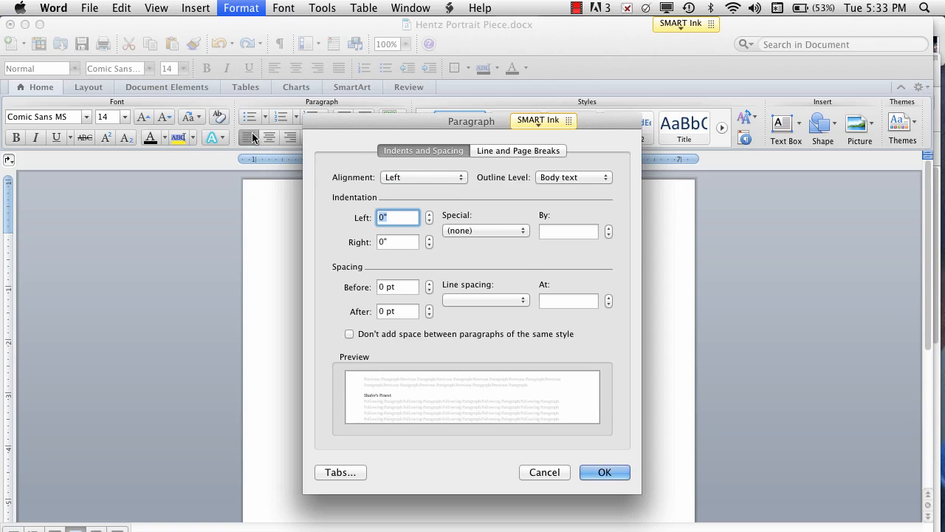
pyautogui.click(485, 300)
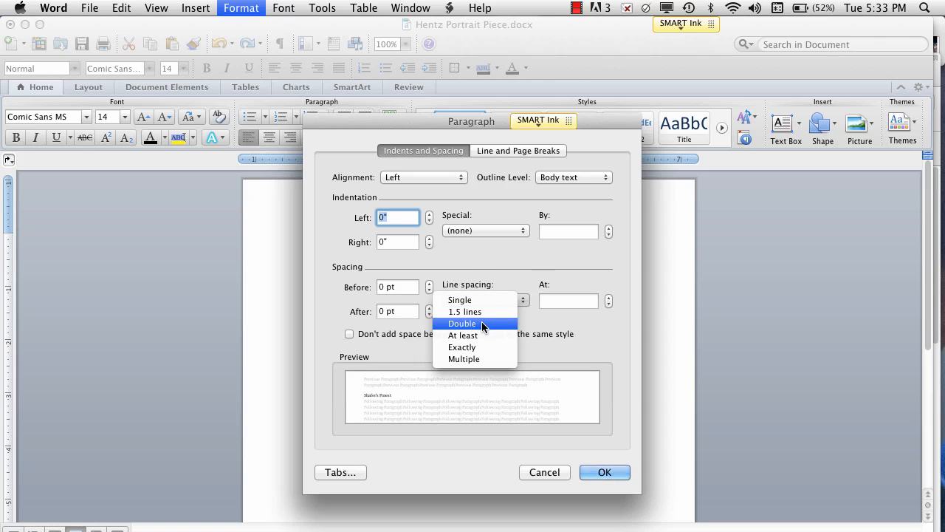
pyautogui.click(482, 323)
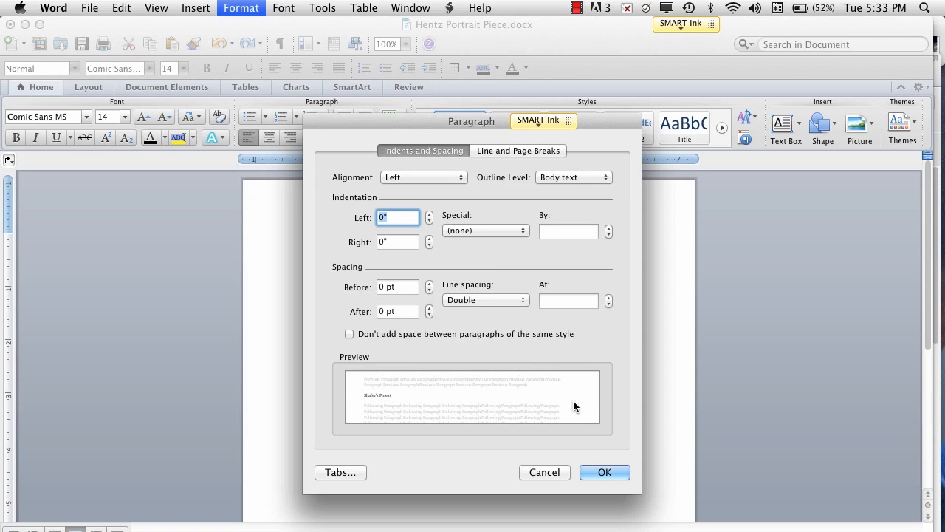
pyautogui.click(605, 471)
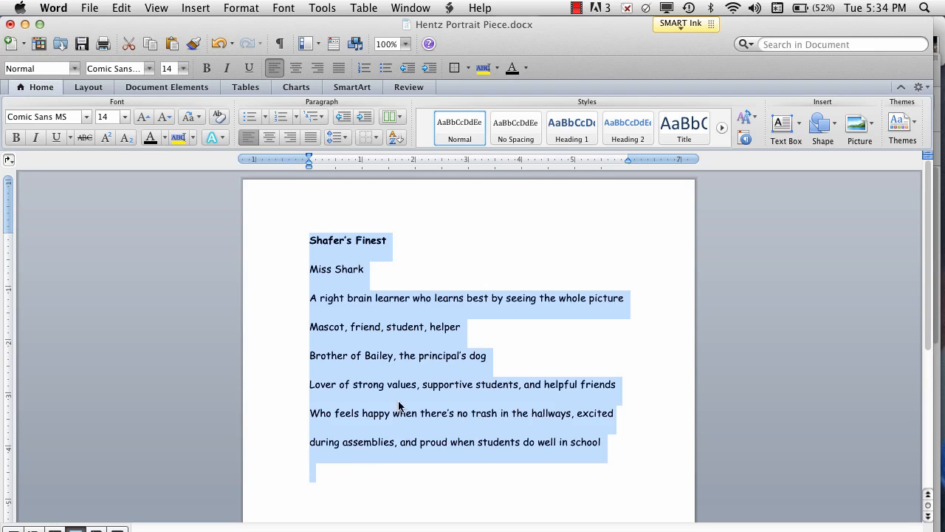
pyautogui.click(536, 232)
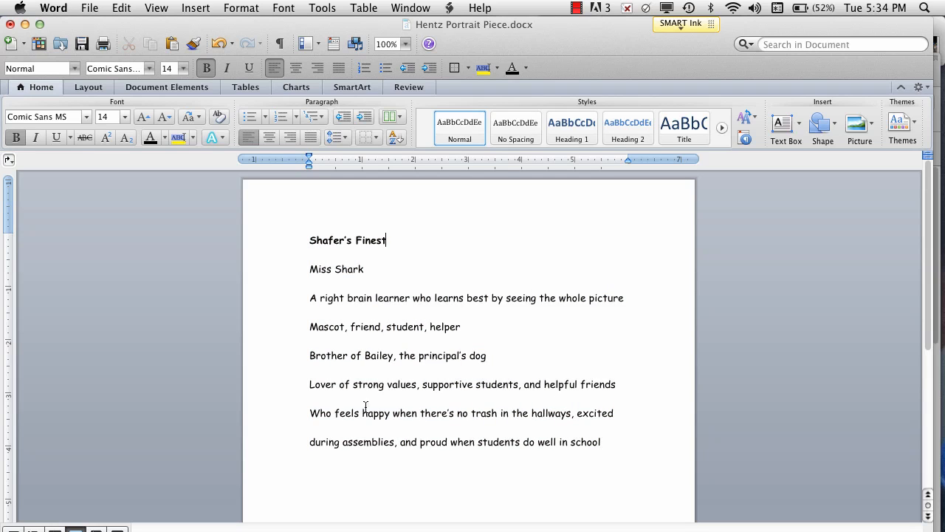
# Step: Set the line spacing of the last paragraph, starting with "Who feels happy", to Single
pyautogui.click(311, 412)
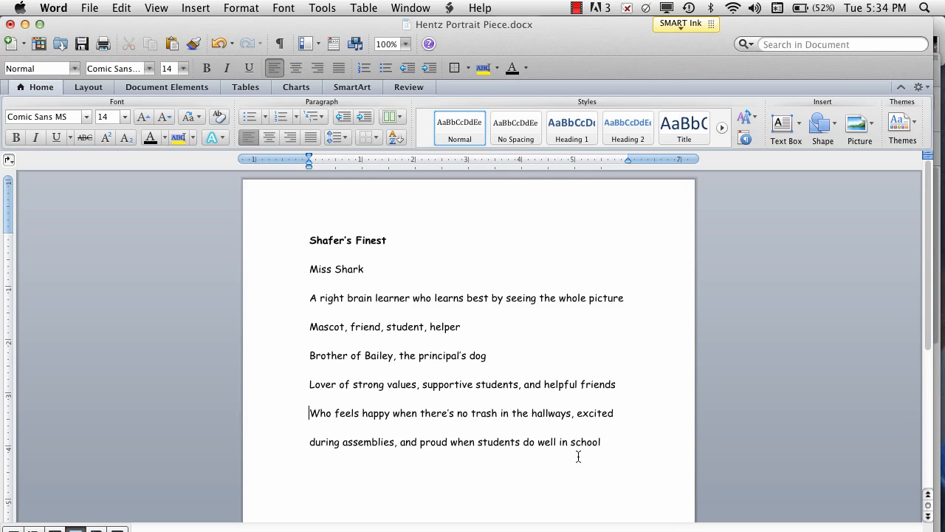
pyautogui.keyDown('shift'); pyautogui.click(602, 444); pyautogui.keyUp('shift')
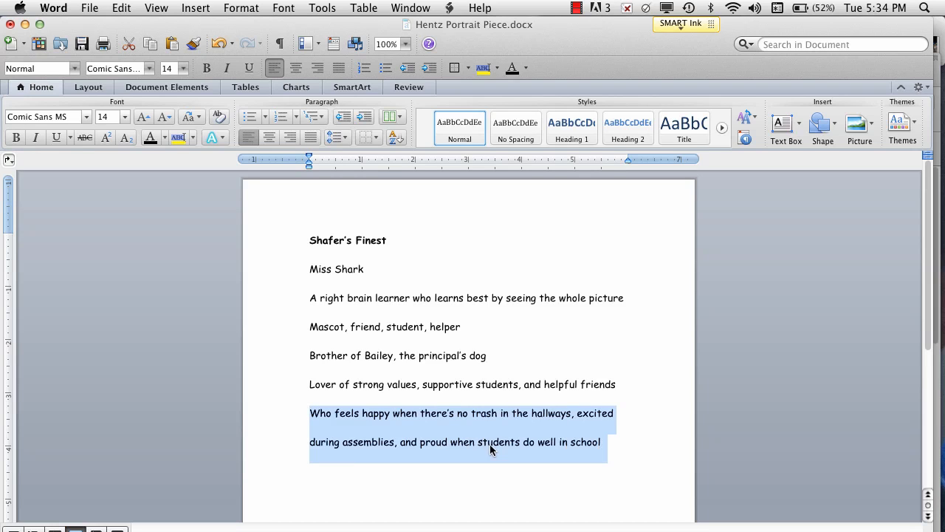
pyautogui.click(242, 8)
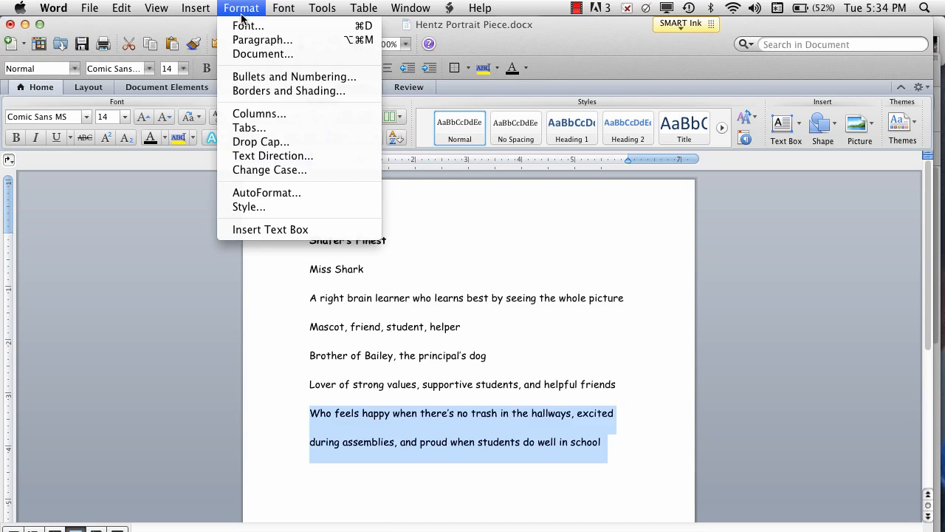
pyautogui.click(242, 40)
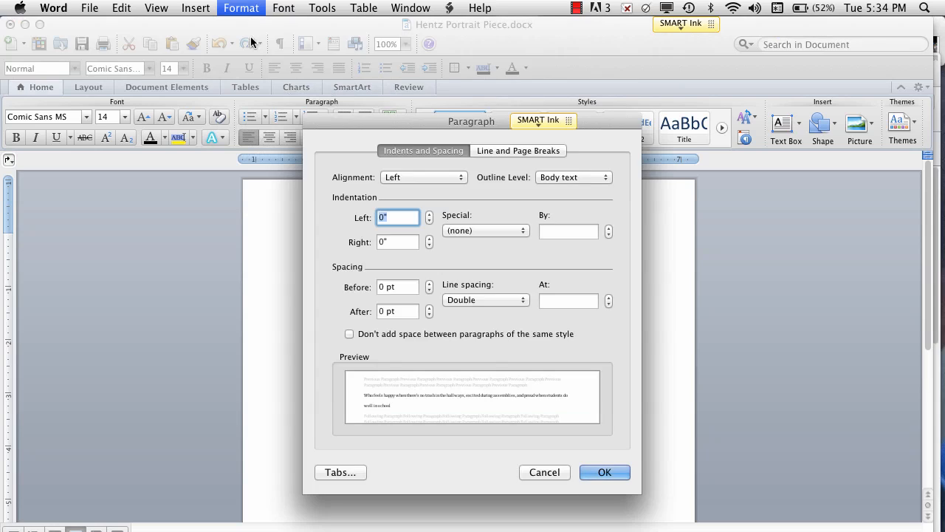
pyautogui.click(484, 299)
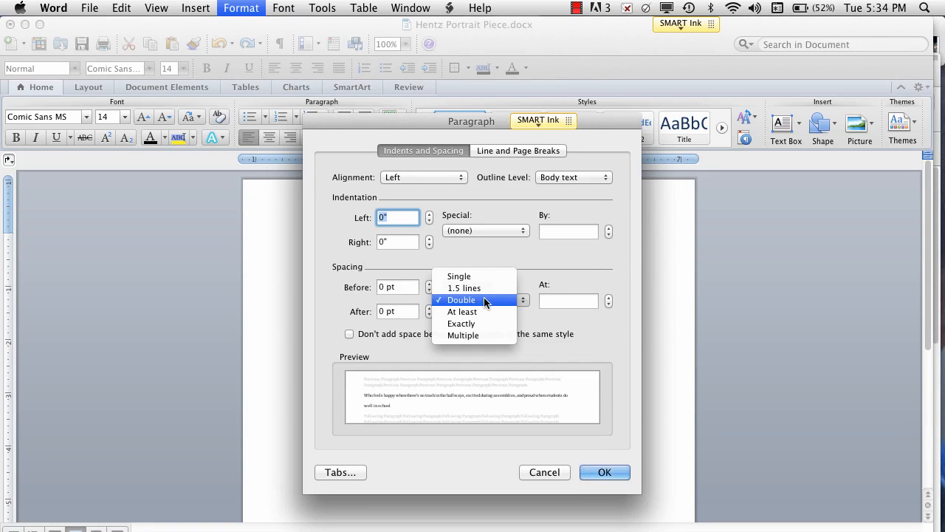
pyautogui.click(481, 277)
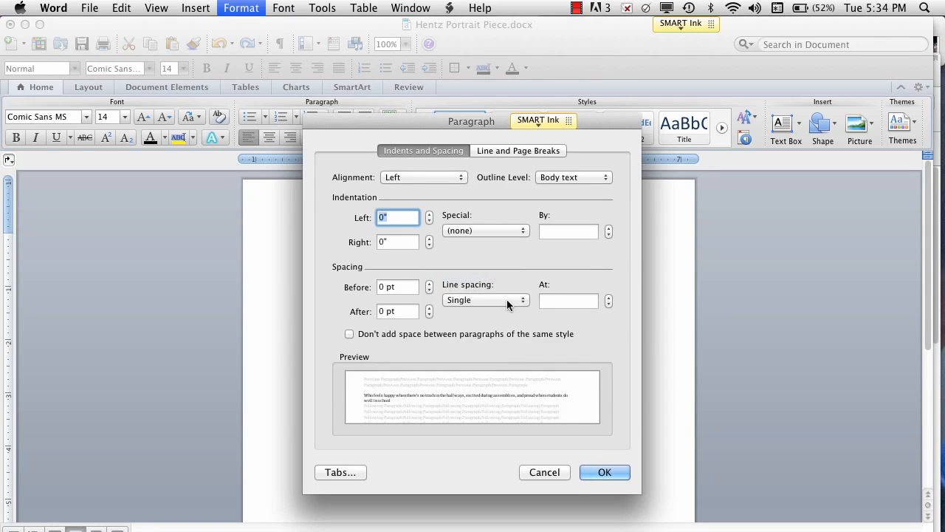
pyautogui.click(607, 472)
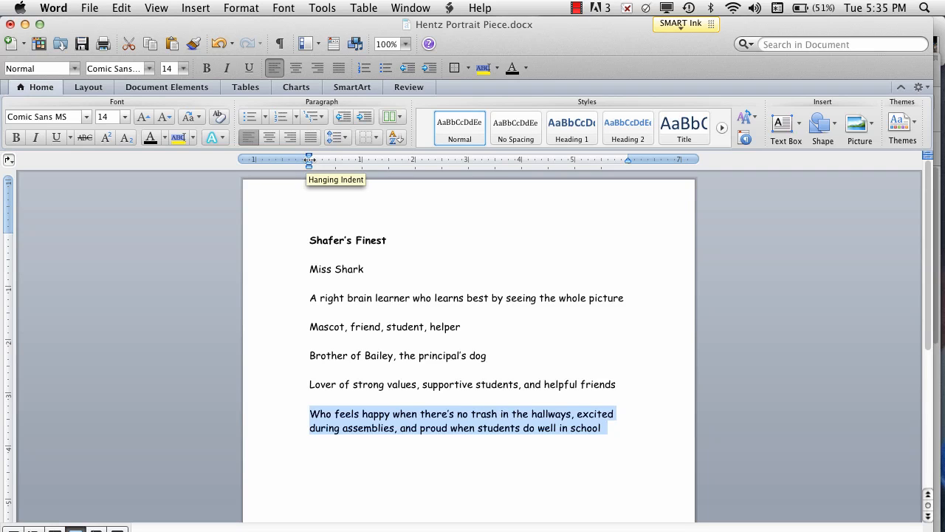
# Step: Give the last paragraph a hanging indent of about 0.5 inch so its second line is indented
pyautogui.moveTo(308, 160); pyautogui.dragTo(335, 160)
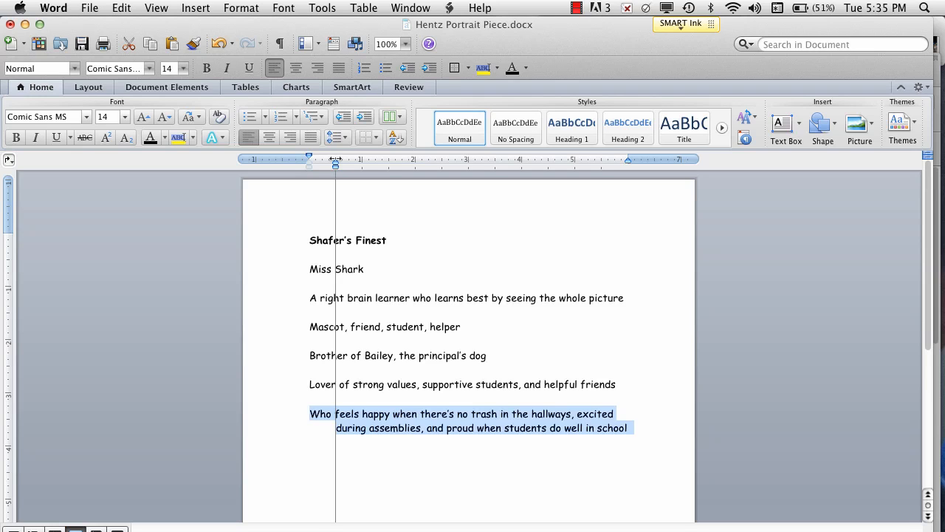
pyautogui.moveTo(335, 160); pyautogui.dragTo(336, 159)
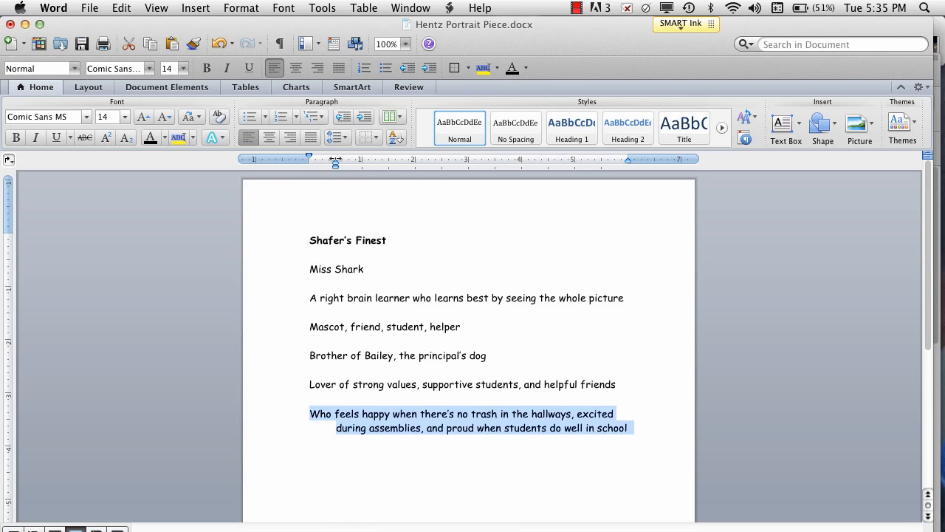
pyautogui.click(490, 266)
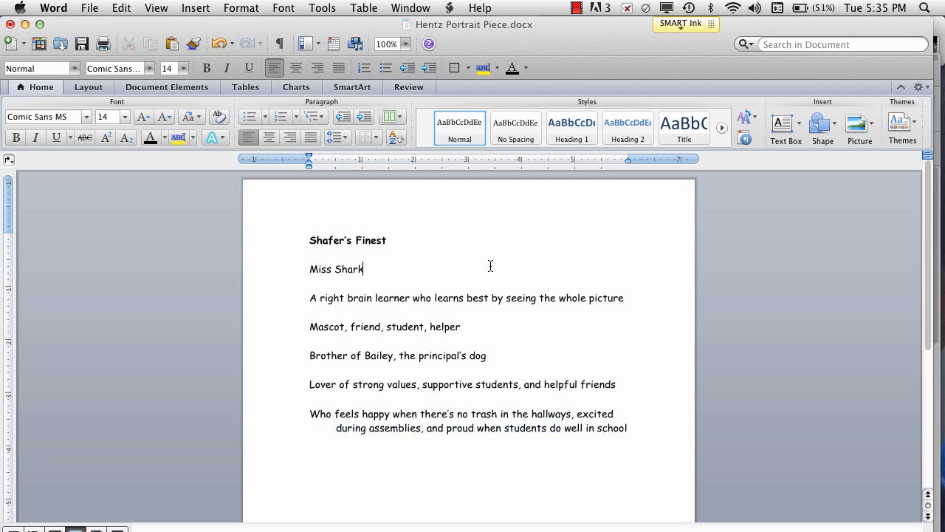
pyautogui.click(345, 429)
pyautogui.click(576, 7)
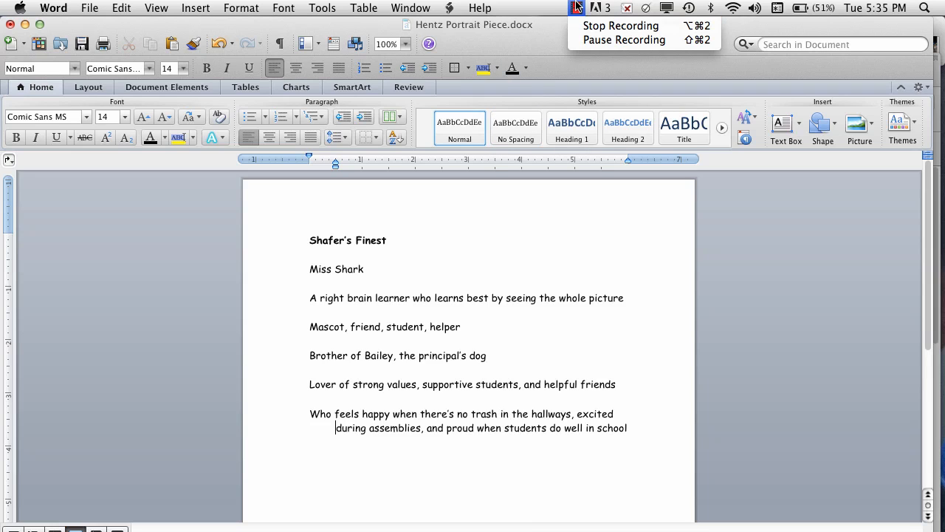